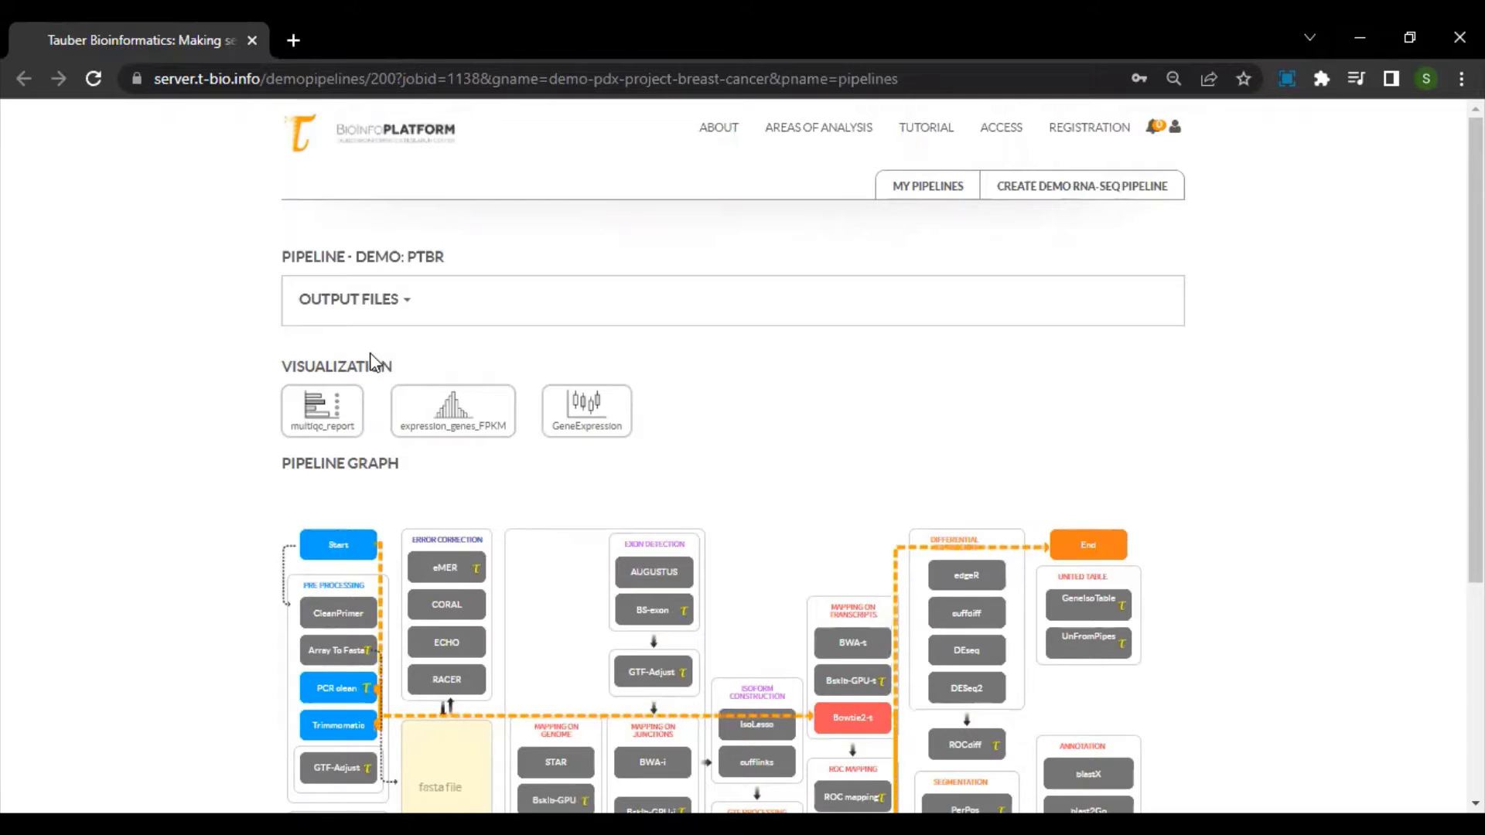
# Step: Expand the Output Files list and scroll down to the Visualization reports
pyautogui.click(387, 307)
pyautogui.scroll(-1, 100, 580)
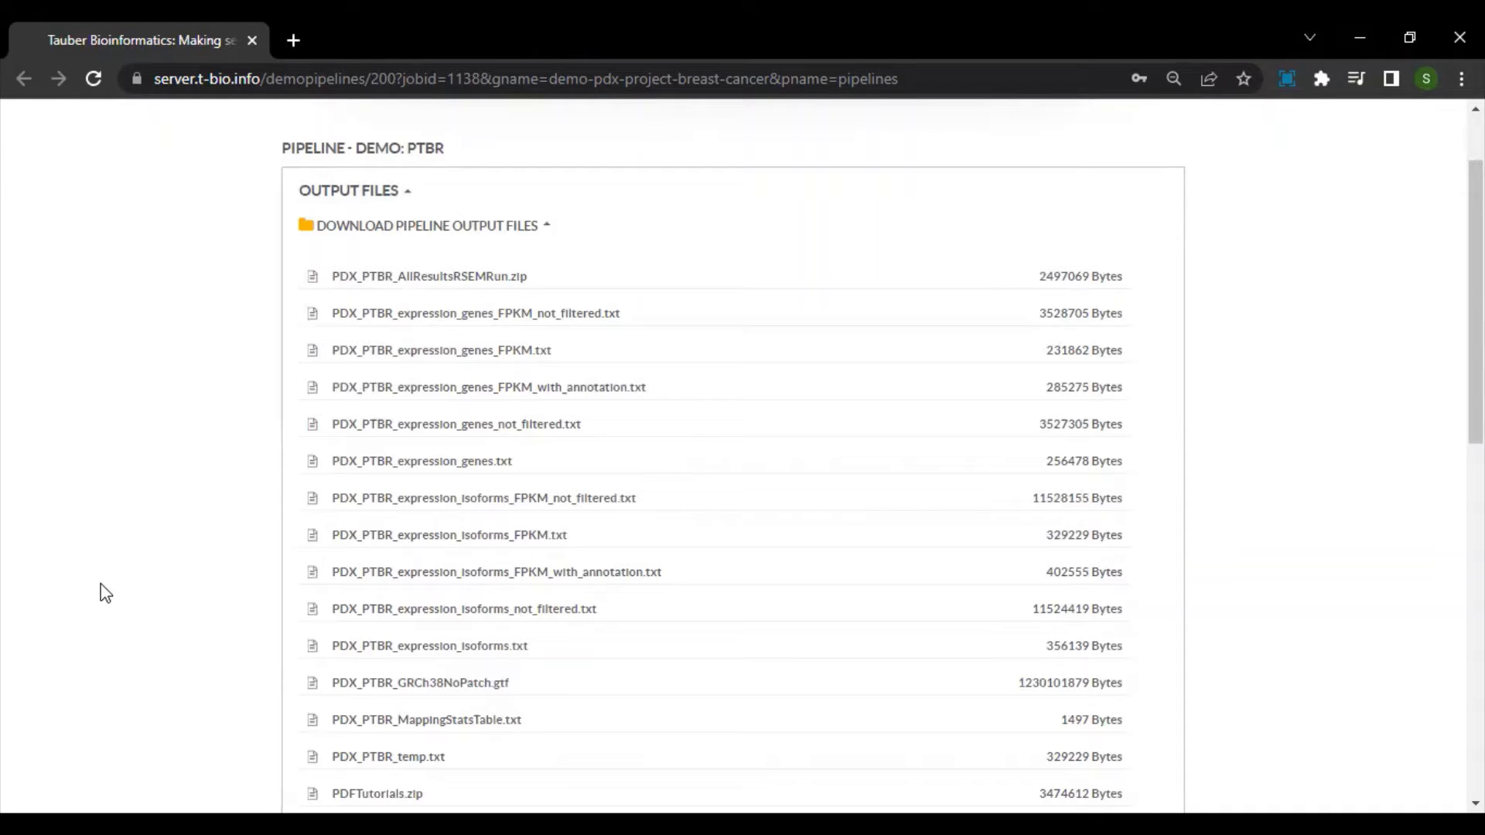
pyautogui.scroll(-3, 102, 594)
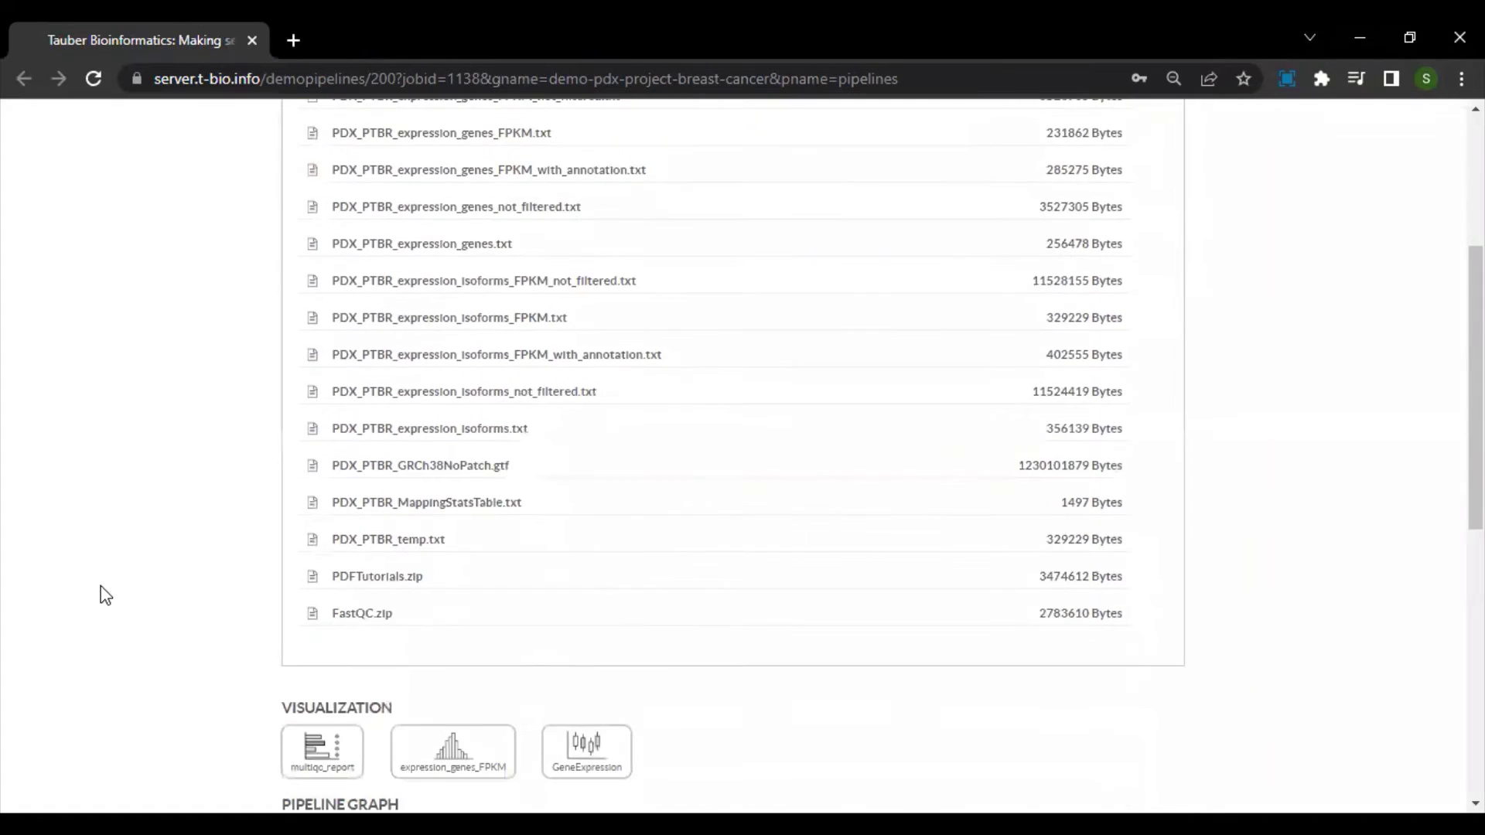
pyautogui.scroll(-1, 103, 594)
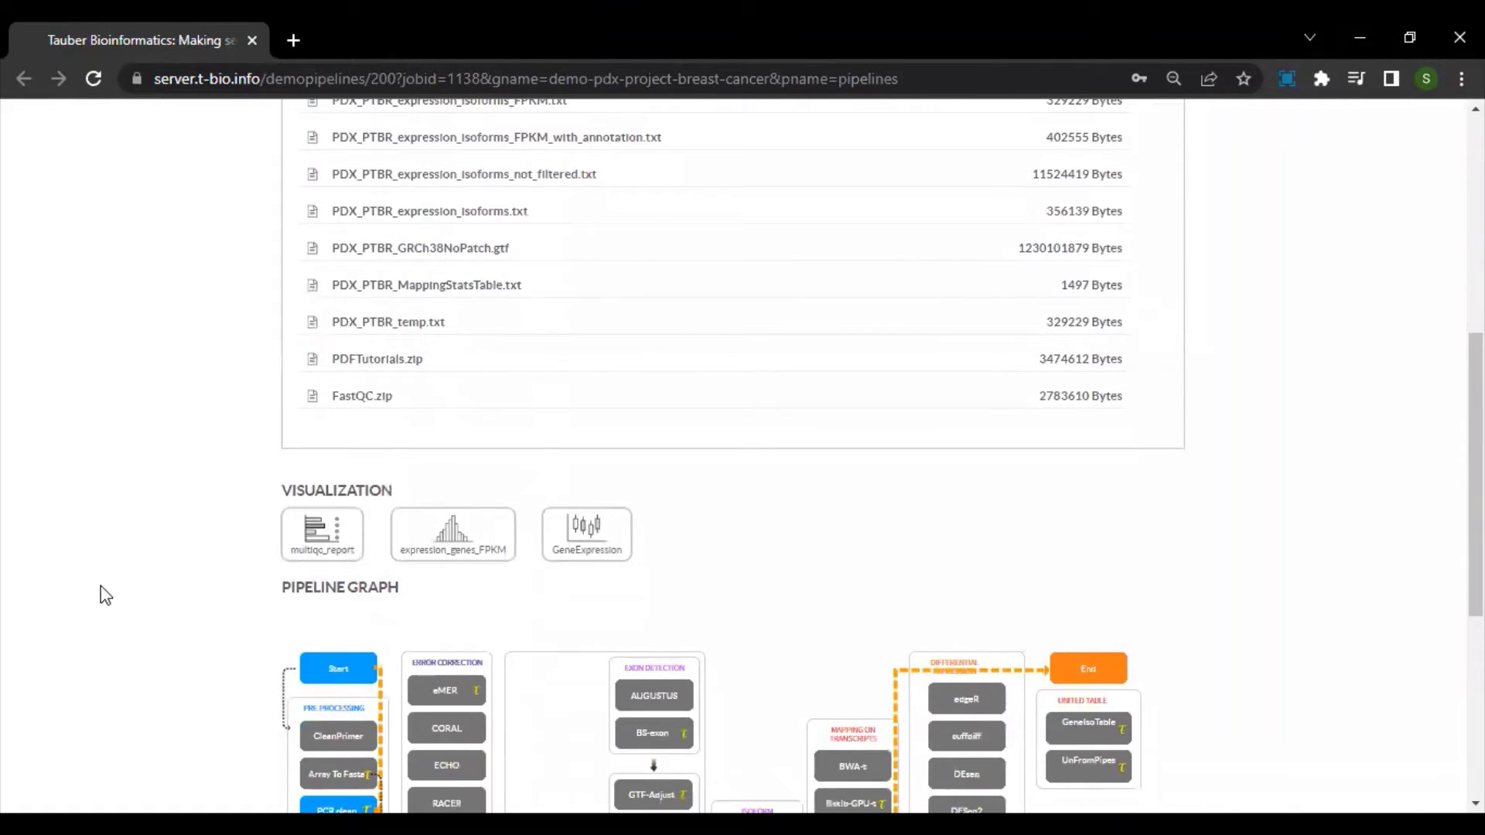
# Step: Open the multiqc_report and scroll from General Statistics to the FastQC Sequence Counts chart
pyautogui.click(338, 537)
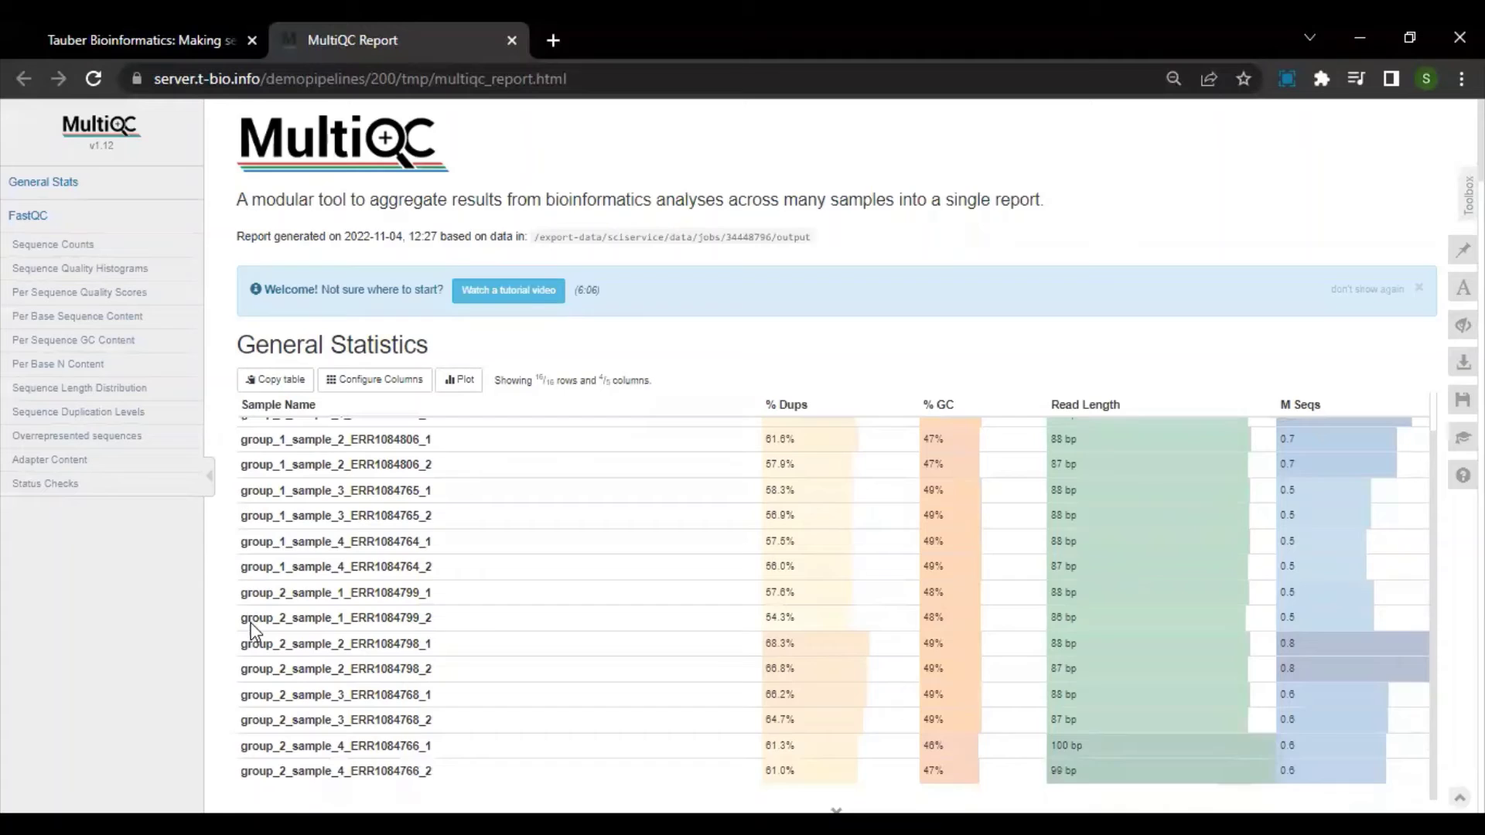
pyautogui.scroll(-1, 252, 697)
pyautogui.scroll(-4, 252, 703)
pyautogui.scroll(-1, 252, 708)
pyautogui.scroll(-1, 249, 702)
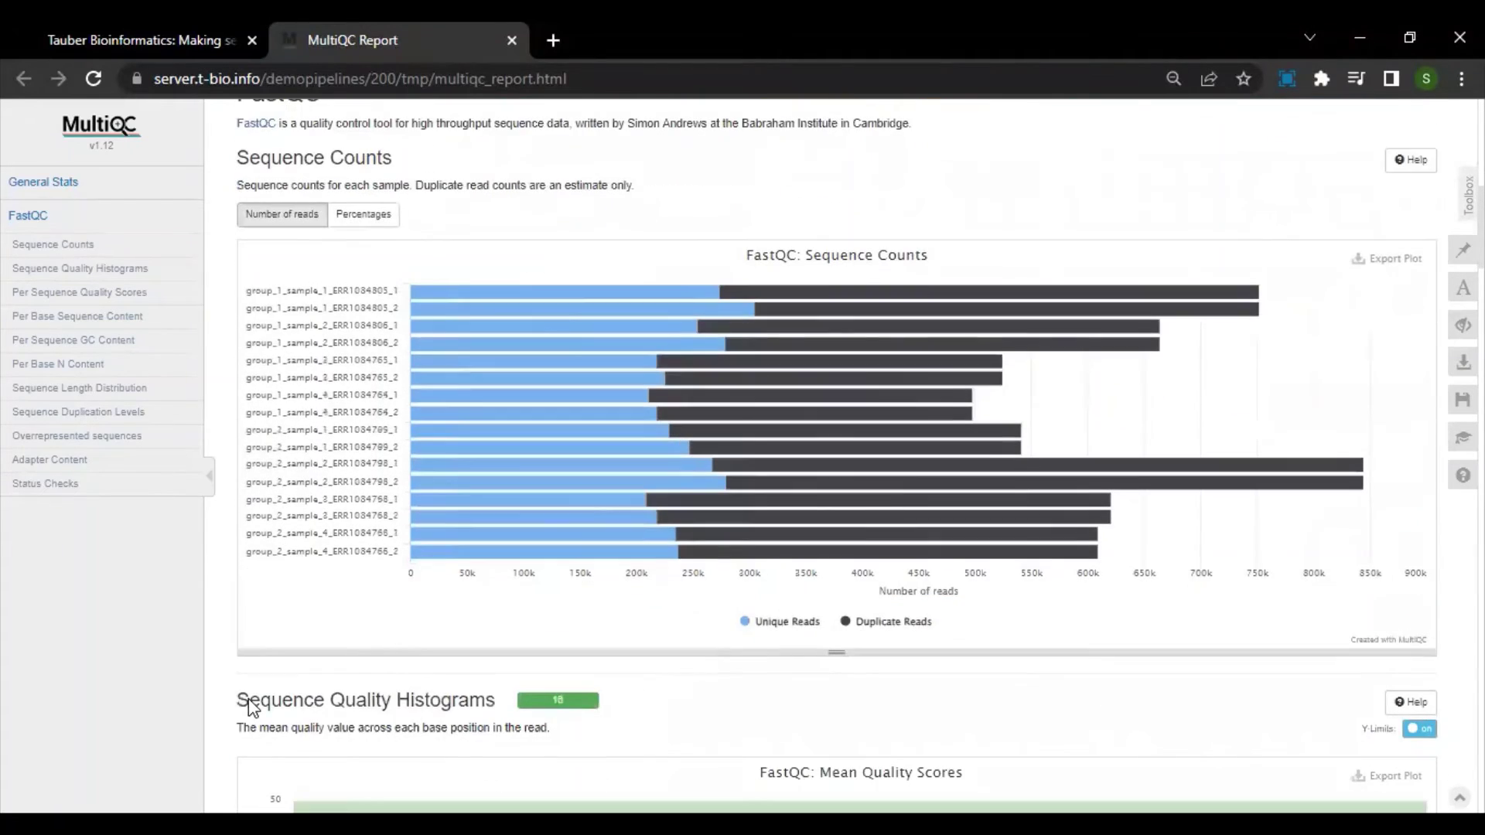
# Step: Return to the pipeline page and open the expression_genes_FPKM visualization
pyautogui.click(155, 46)
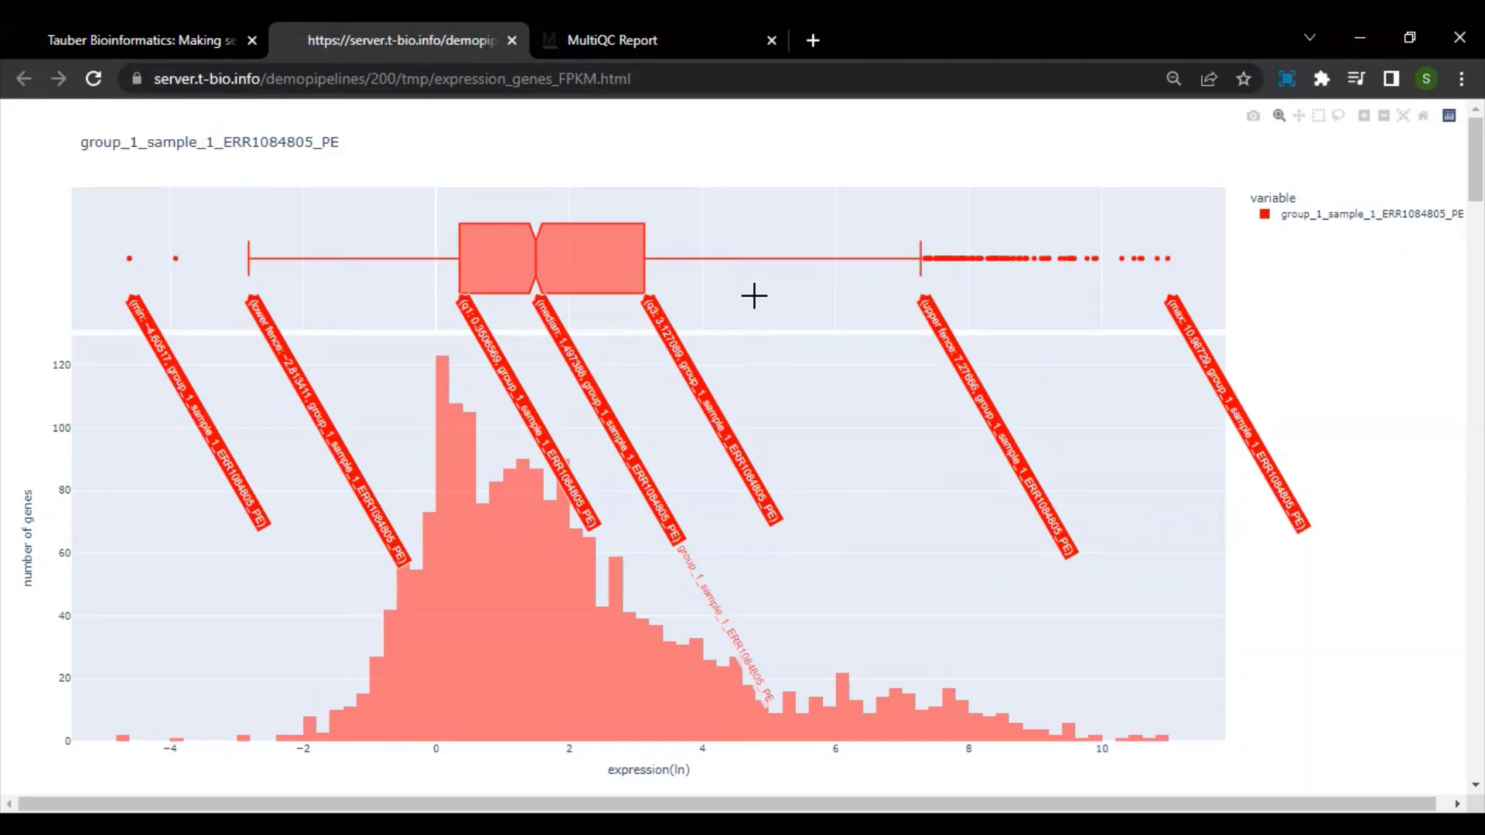
# Step: Return to the pipeline page and open the GeneExpression box plots for all eight samples
pyautogui.click(98, 38)
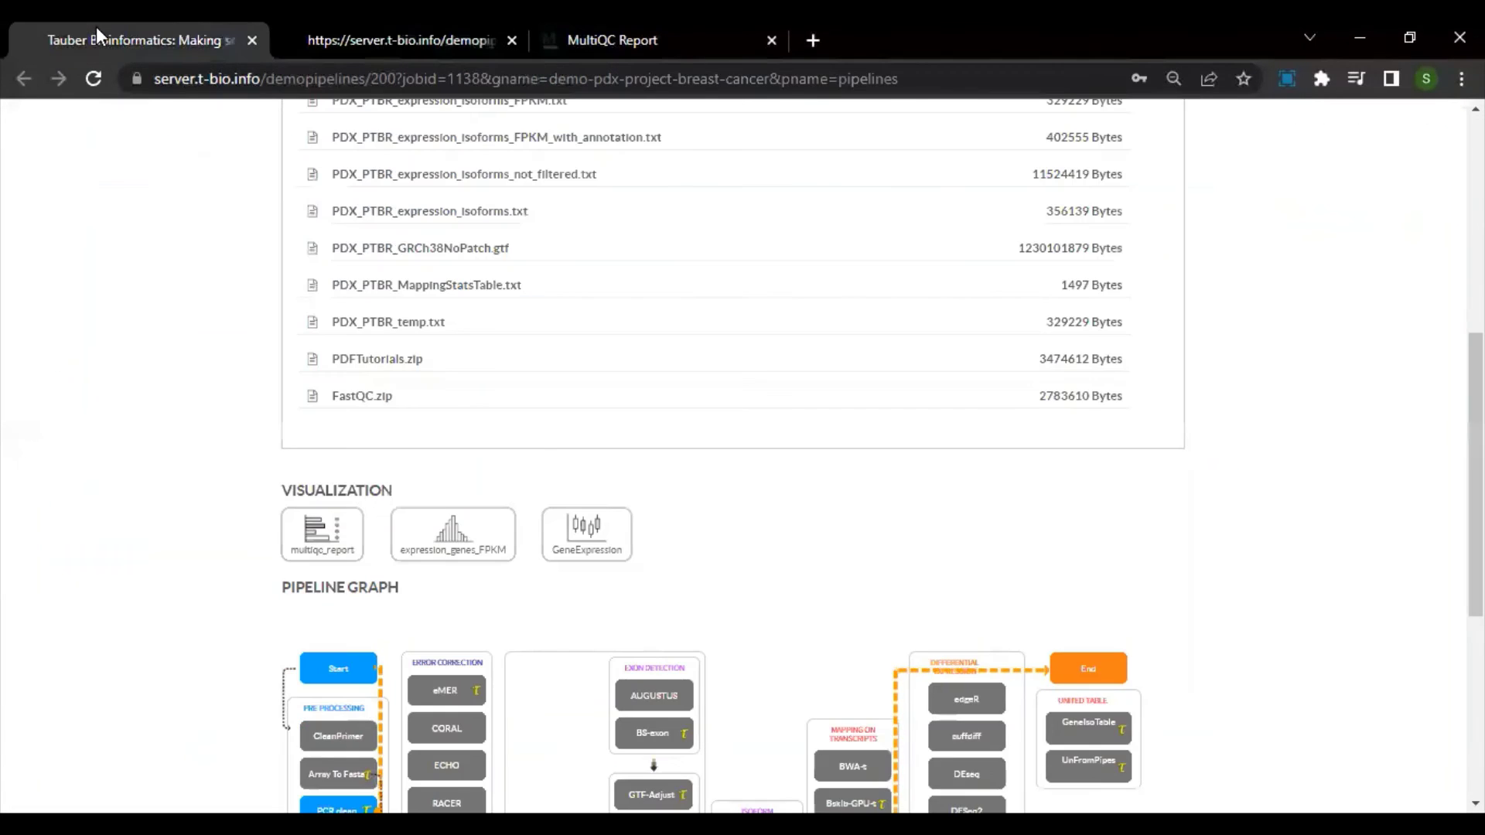
pyautogui.click(591, 556)
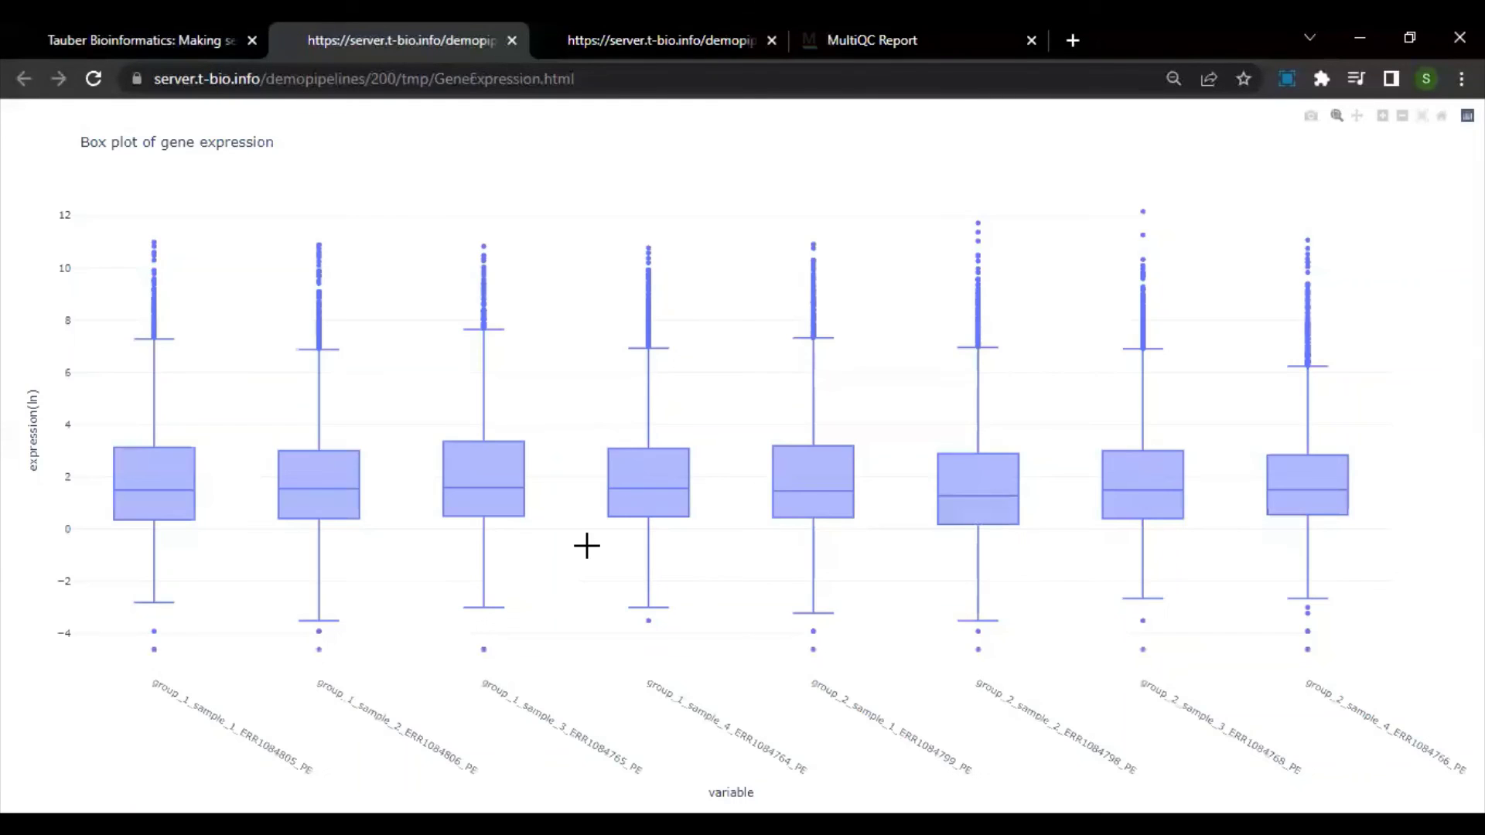